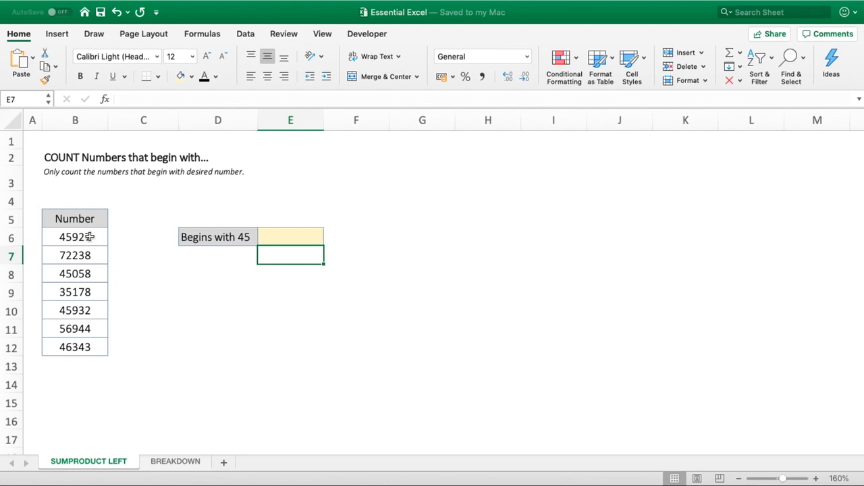
Select the seven numbers in B6:B12 and read their count and sum in the status bar.
{"action": "left_click_drag", "start_coordinate": [90, 237], "coordinate": [81, 347]}
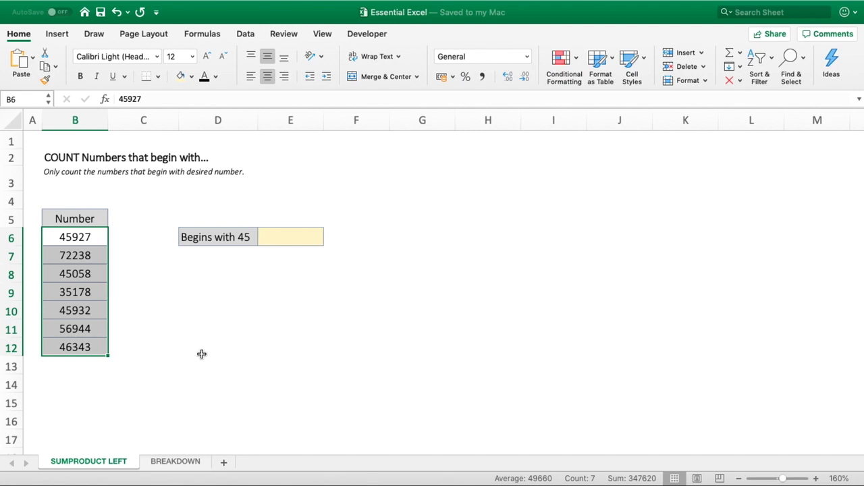
In E6, start typing =SUMPRODUCT(--(LEFT(B6:B12,2) to extract each number's first two digits.
{"action": "left_click", "coordinate": [299, 243]}
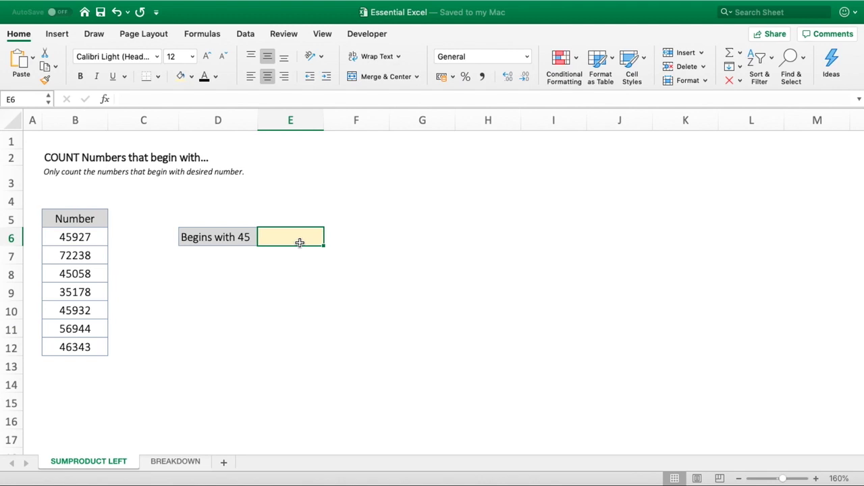
{"action": "type", "text": "=SUM"}
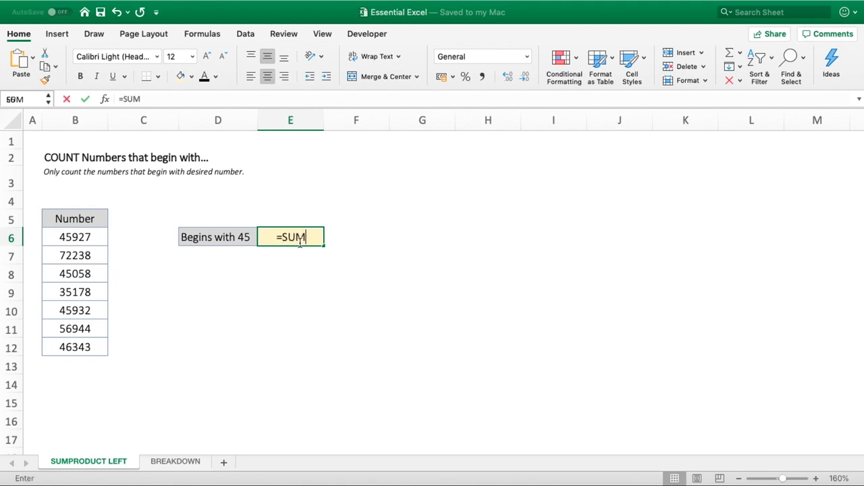
{"action": "type", "text": "PROD"}
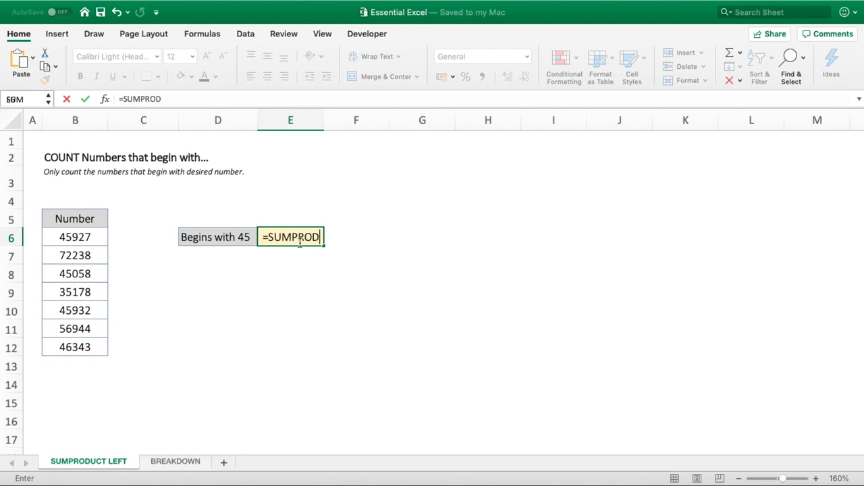
{"action": "type", "text": "UCT("}
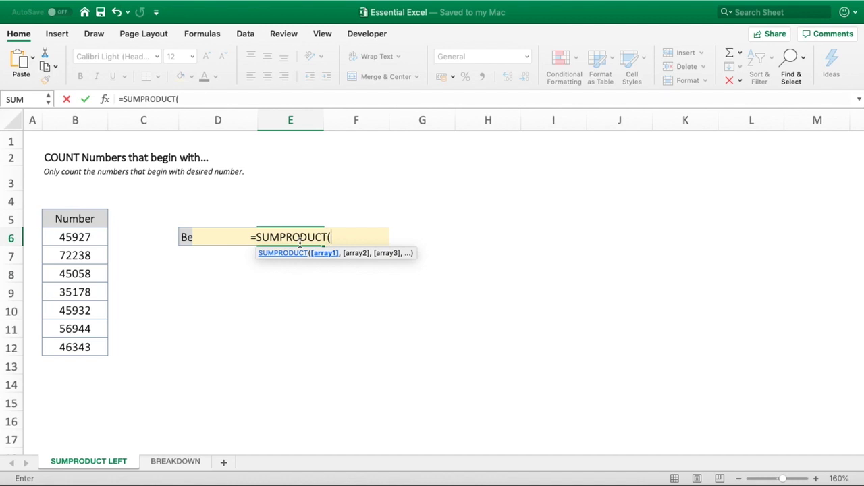
{"action": "type", "text": "--"}
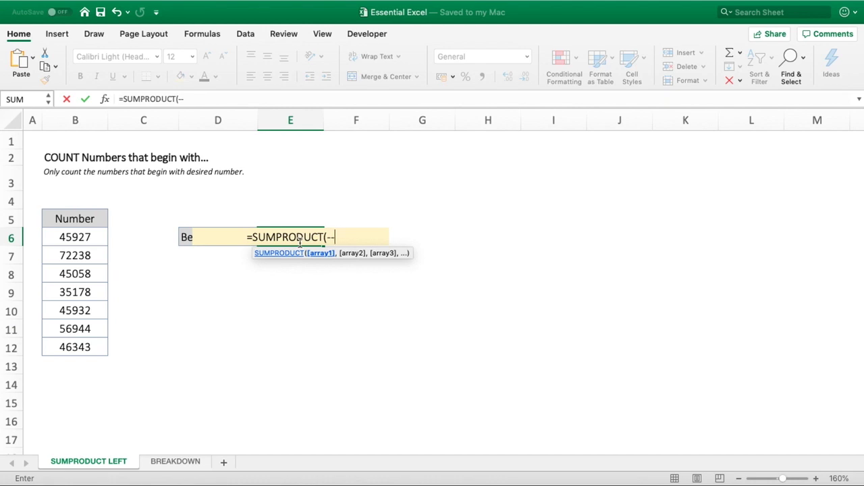
{"action": "type", "text": "("}
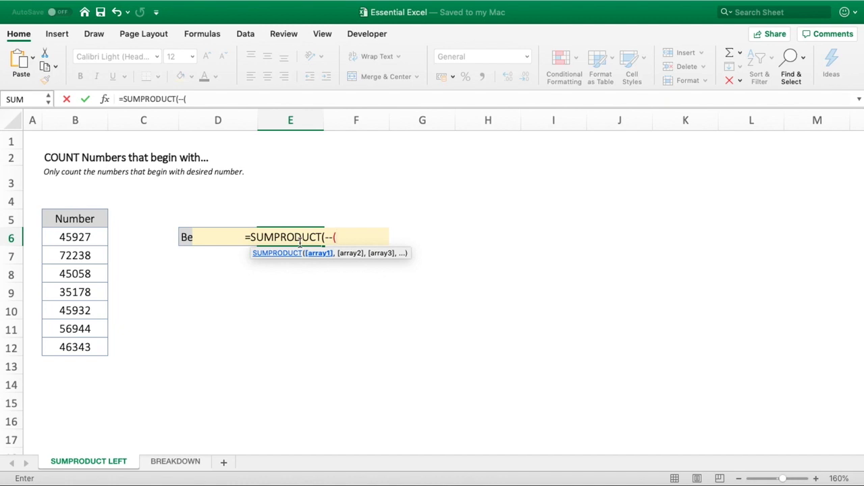
{"action": "type", "text": "LEFT"}
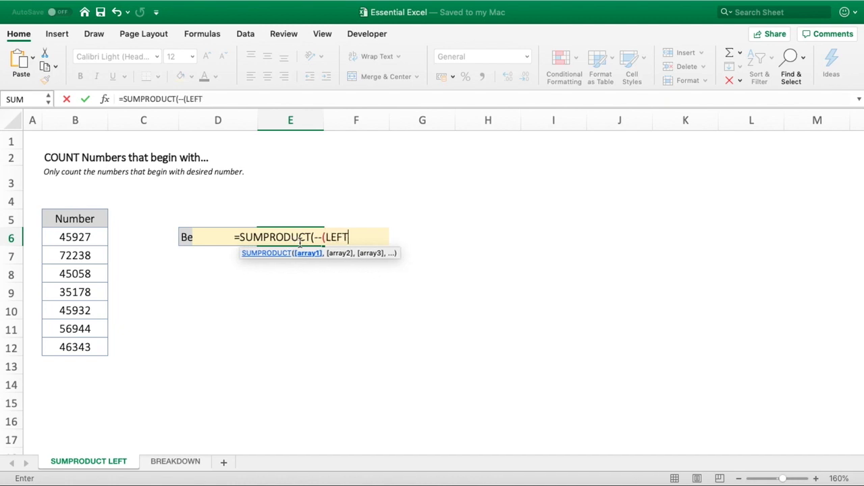
{"action": "type", "text": "("}
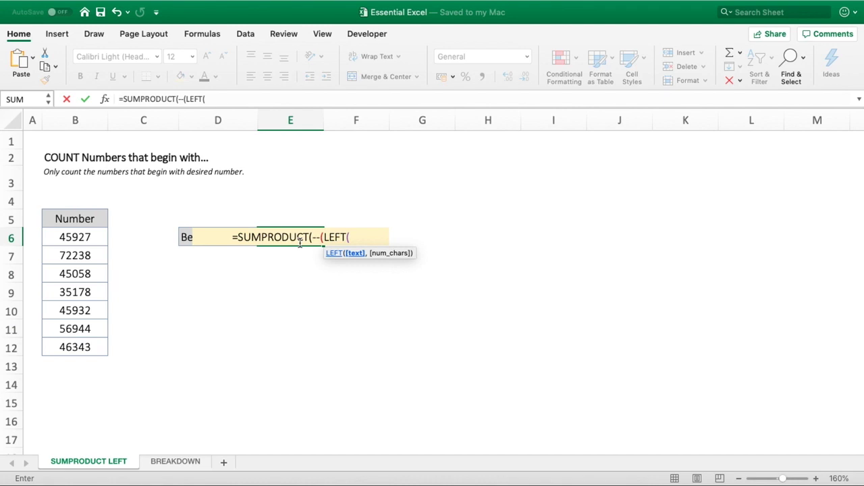
{"action": "left_click", "coordinate": [62, 238]}
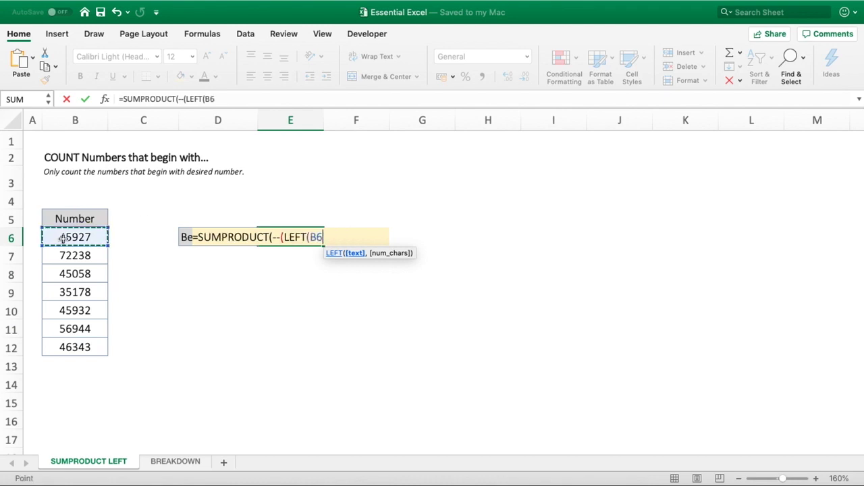
{"action": "left_click_drag", "start_coordinate": [62, 237], "coordinate": [65, 348]}
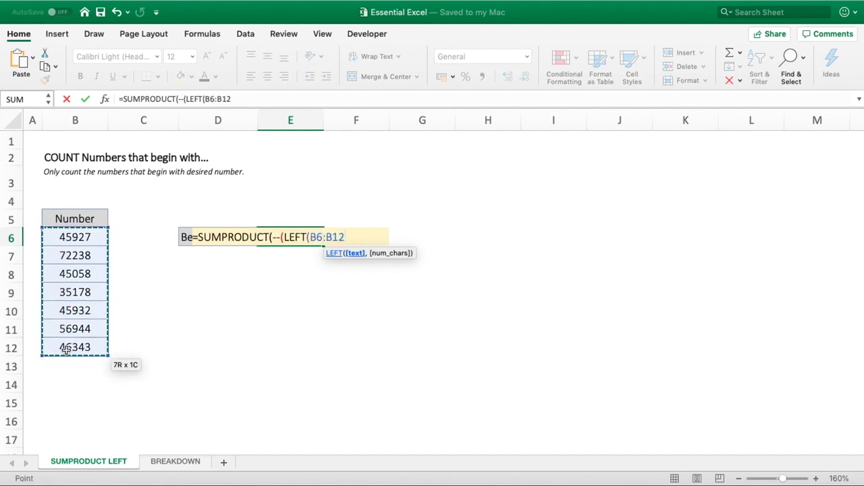
{"action": "type", "text": ","}
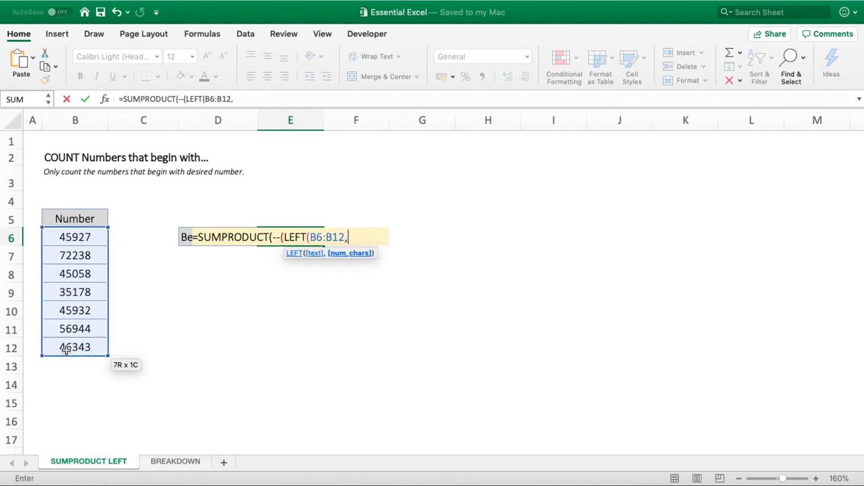
{"action": "type", "text": "2)"}
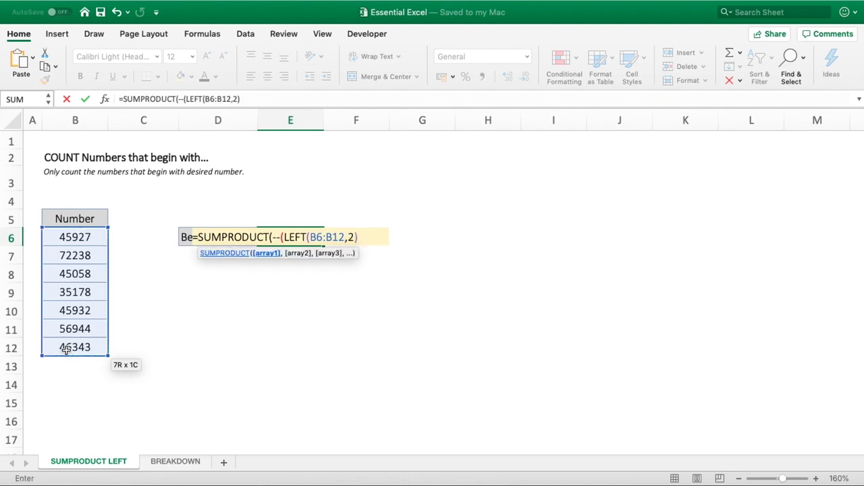
{"action": "type", "text": "-"}
Finish the E6 formula as =SUMPRODUCT(--(LEFT(B6:B12,2)="45")), correcting the criterion from 25 to 45.
{"action": "key", "text": "BackSpace"}
{"action": "type", "text": "=\"25\"))"}
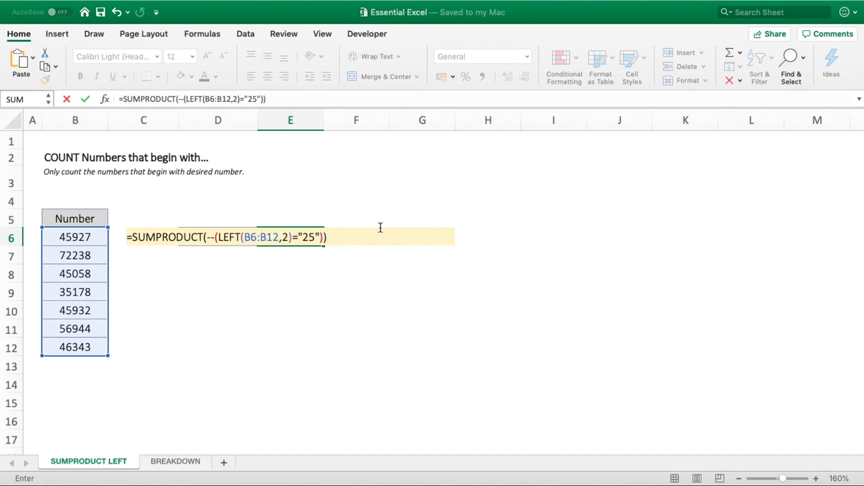
{"action": "left_click", "coordinate": [252, 99]}
{"action": "key", "text": "BackSpace"}
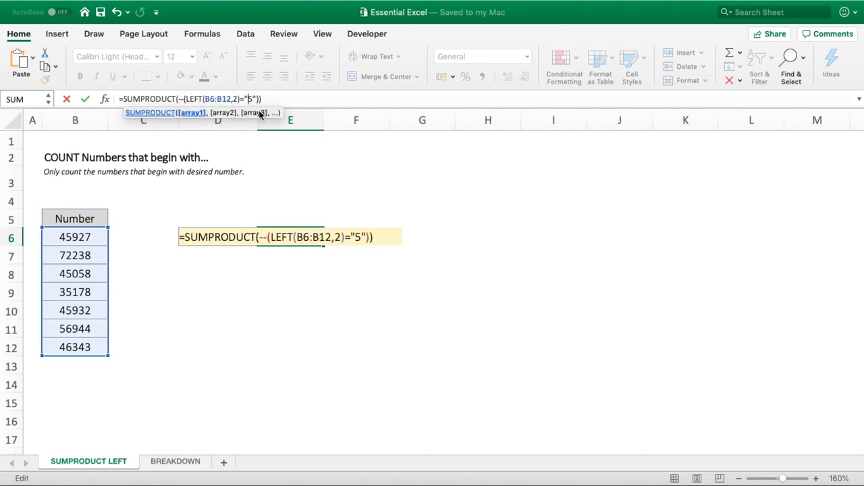
{"action": "type", "text": "4"}
{"action": "left_click", "coordinate": [278, 101]}
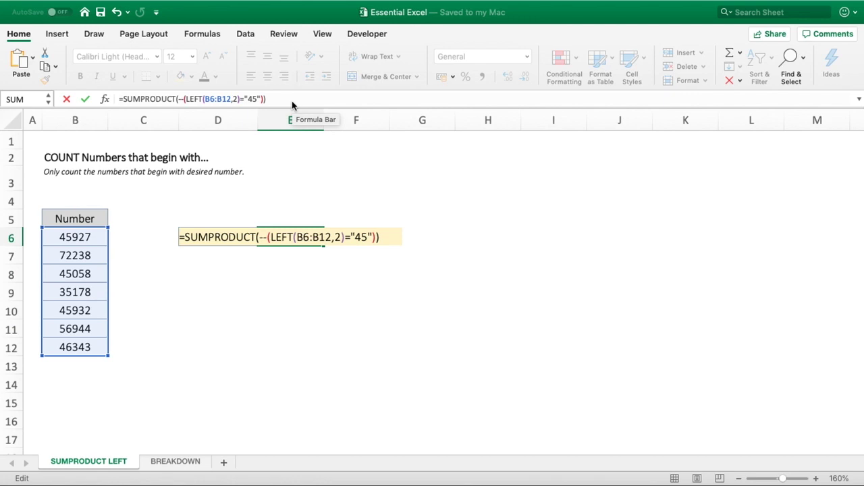
Enter the formula so E6 returns 3, then check the matches 45927, 45058 and 45932.
{"action": "key", "text": "Return"}
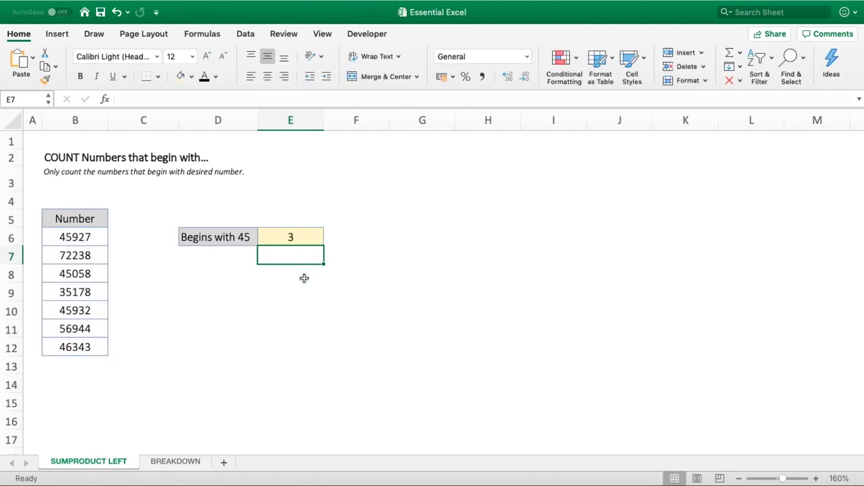
{"action": "left_click", "coordinate": [96, 237]}
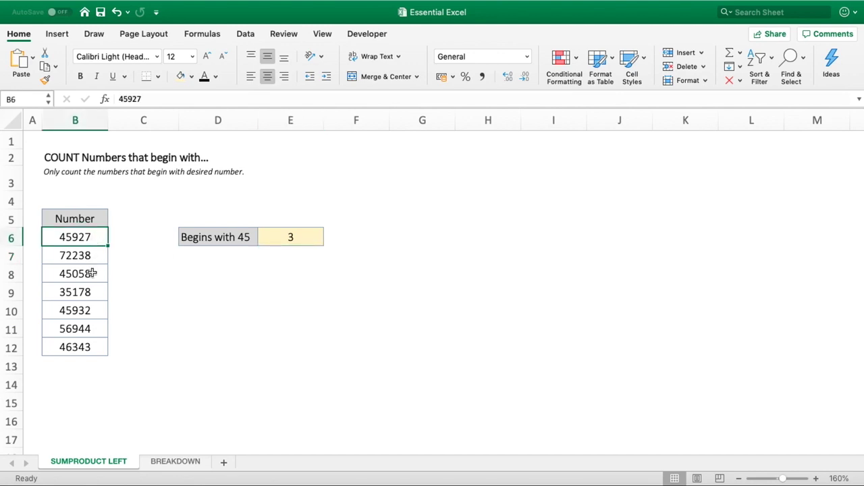
{"action": "left_click", "coordinate": [92, 274], "text": "super"}
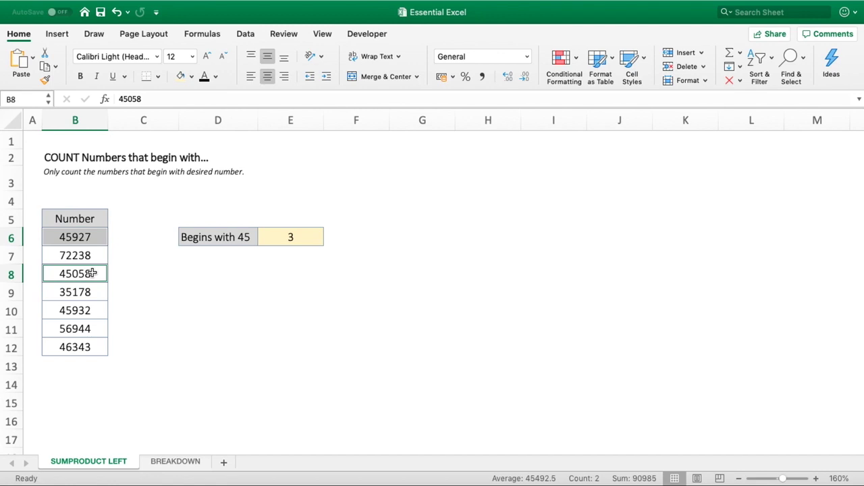
{"action": "left_click", "coordinate": [90, 310], "text": "super"}
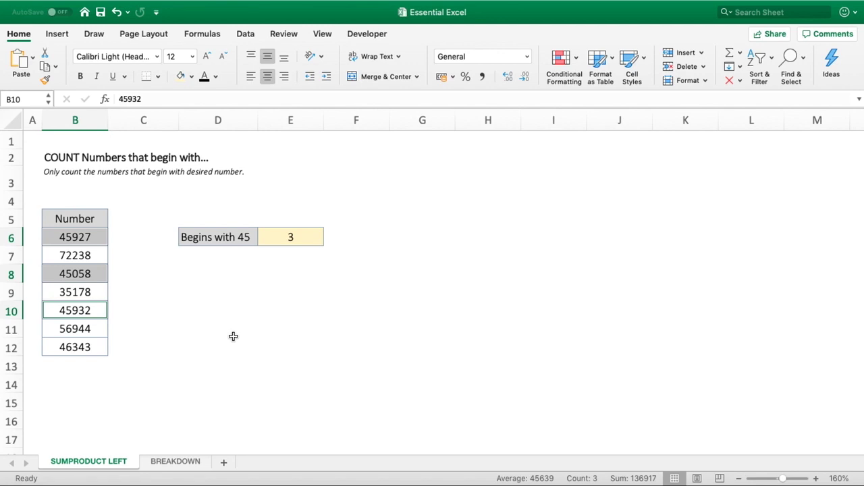
{"action": "left_click", "coordinate": [305, 232]}
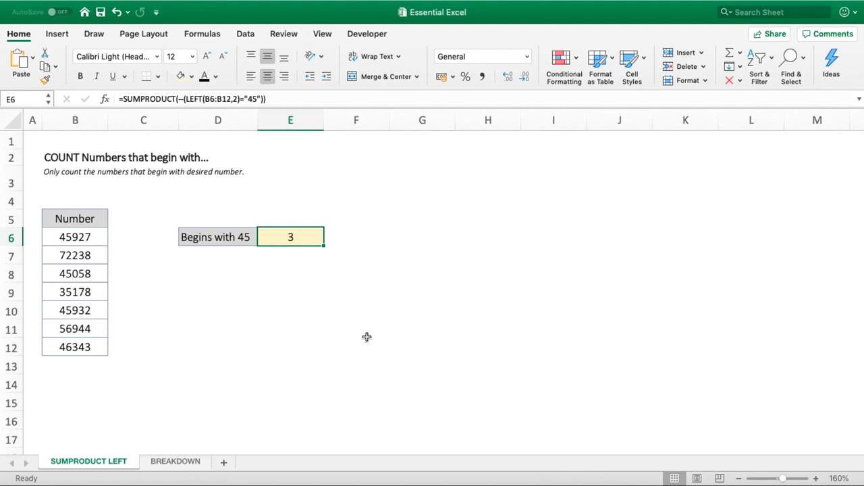
Change the E6 criterion from "45" to "72" so the count drops to 1.
{"action": "left_click", "coordinate": [256, 99]}
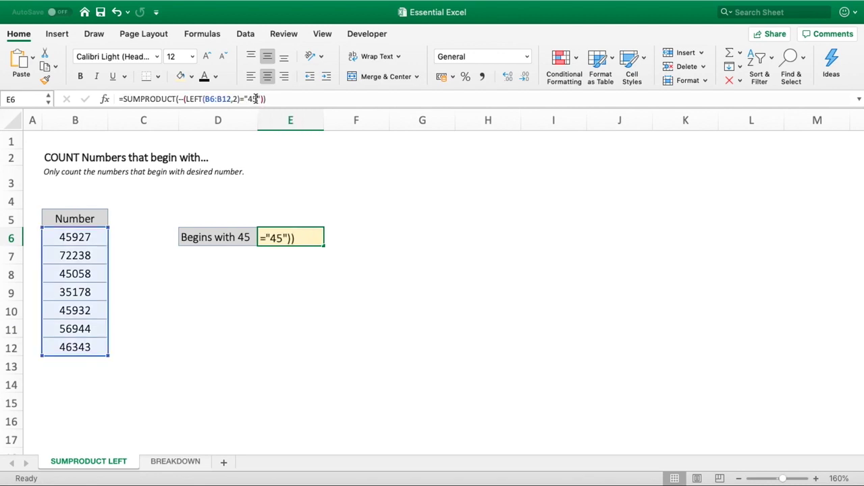
{"action": "double_click", "coordinate": [256, 99]}
{"action": "type", "text": "72"}
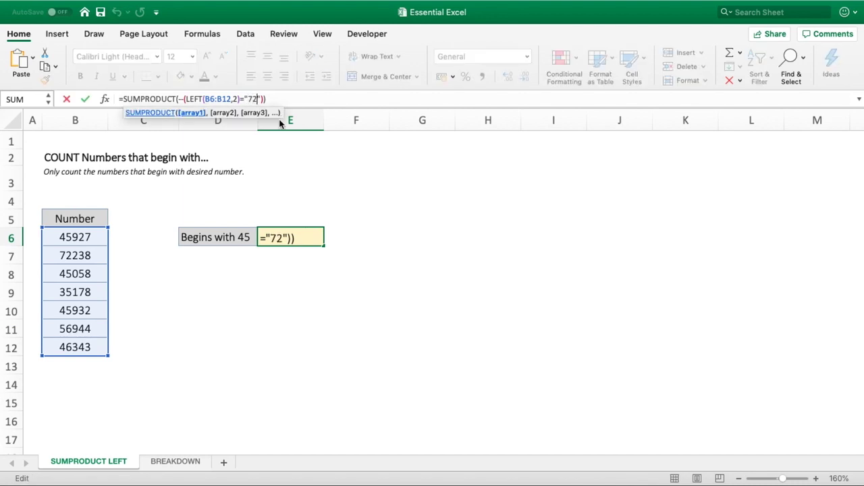
{"action": "key", "text": "Return"}
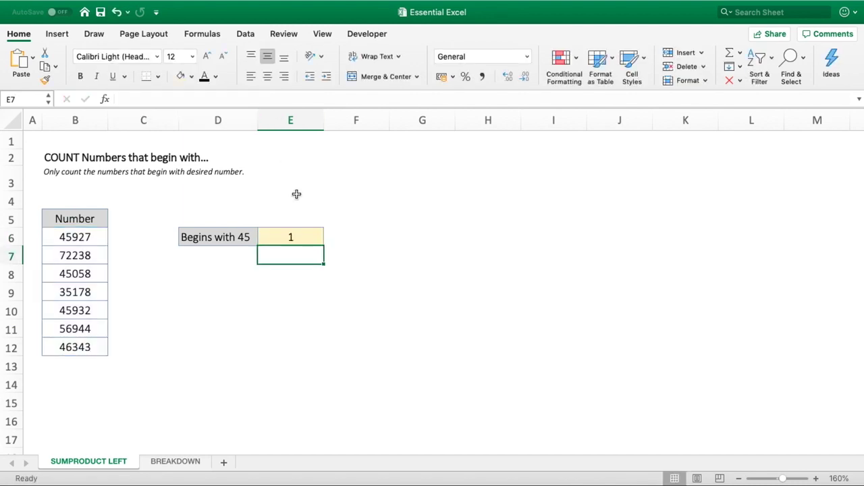
Restore the E6 criterion to "45" so the count returns to 3.
{"action": "left_click", "coordinate": [304, 237]}
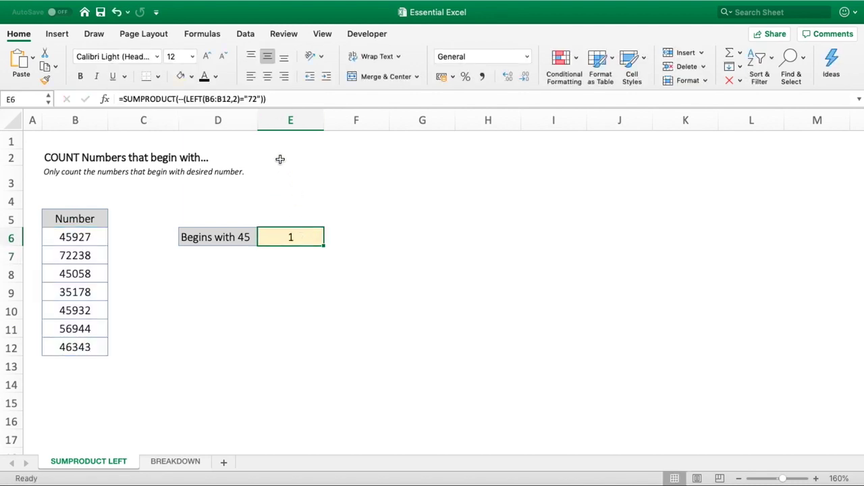
{"action": "double_click", "coordinate": [256, 100]}
{"action": "type", "text": "45"}
{"action": "key", "text": "Return"}
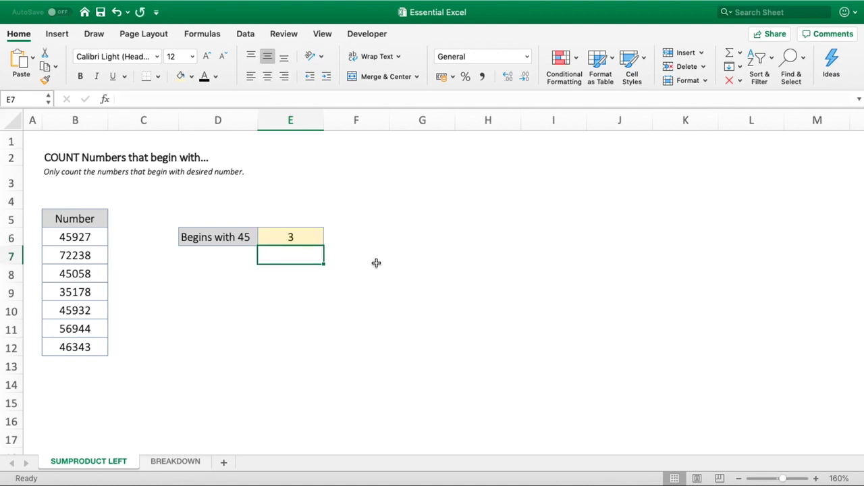
{"action": "left_click", "coordinate": [182, 461]}
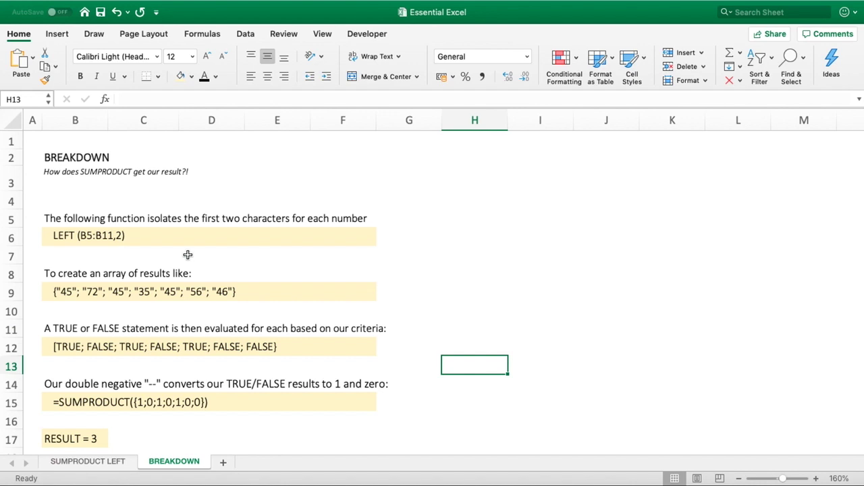
{"action": "left_click", "coordinate": [76, 291]}
{"action": "left_click", "coordinate": [14, 294]}
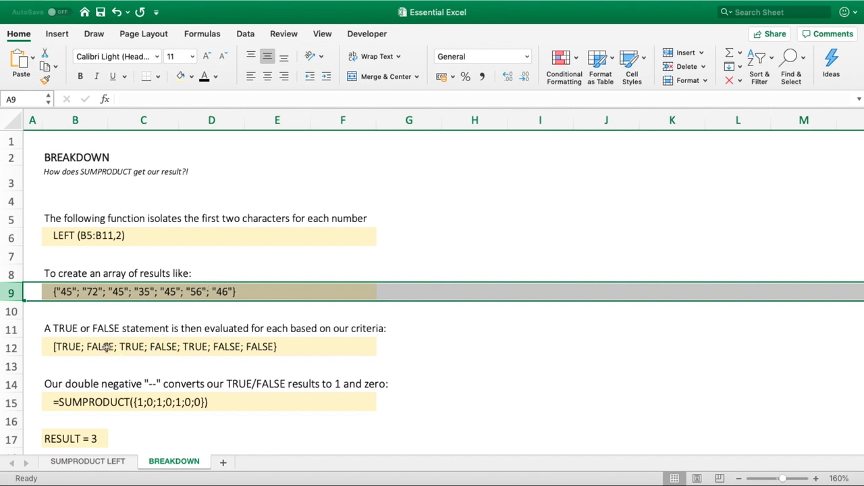
{"action": "left_click", "coordinate": [68, 346]}
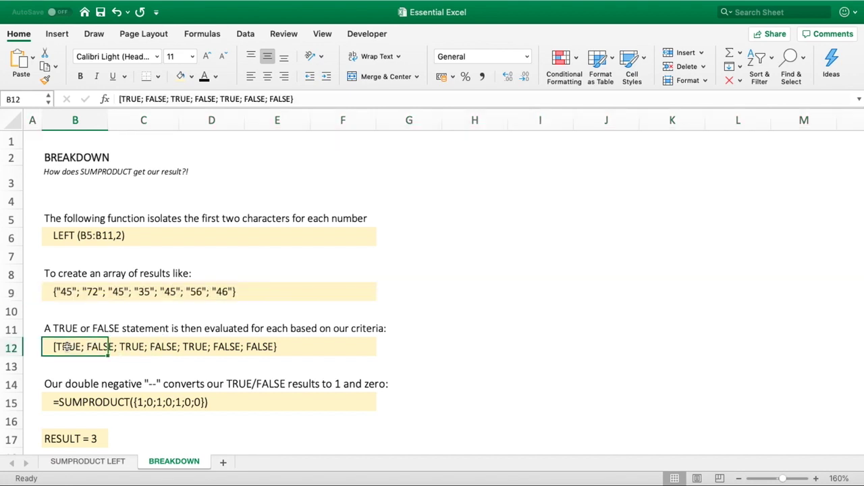
{"action": "left_click", "coordinate": [67, 293]}
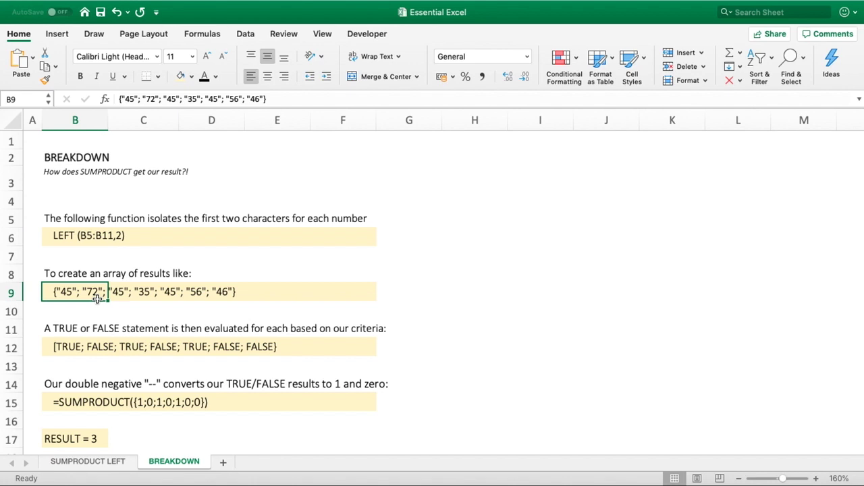
{"action": "left_click", "coordinate": [78, 347]}
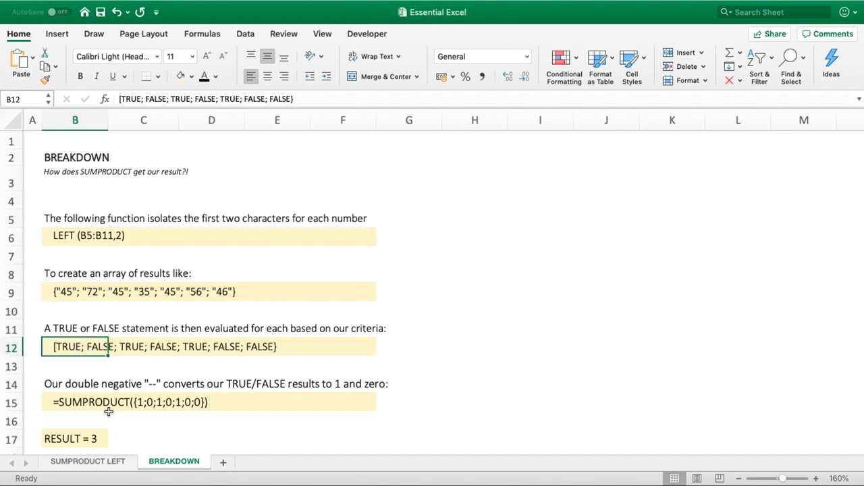
Replace B12's opening square bracket with "{", then review the TRUE/FALSE array values.
{"action": "double_click", "coordinate": [55, 347]}
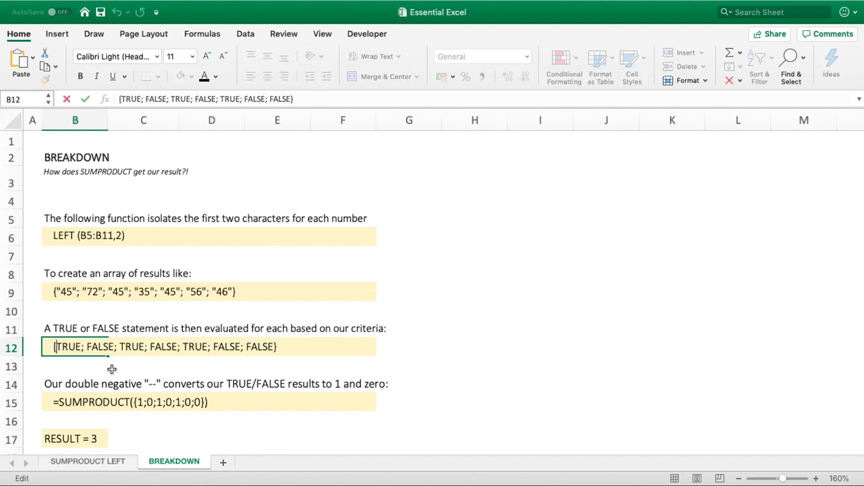
{"action": "key", "text": "BackSpace"}
{"action": "type", "text": "{"}
{"action": "key", "text": "Return"}
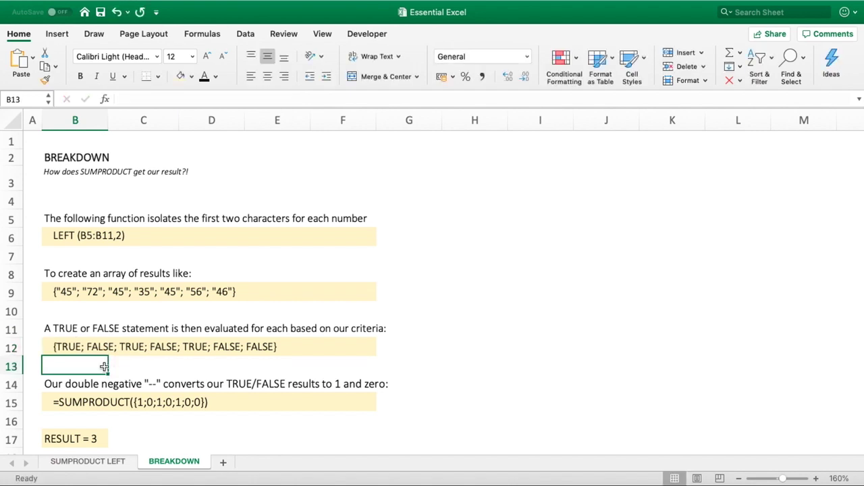
{"action": "left_click", "coordinate": [82, 353]}
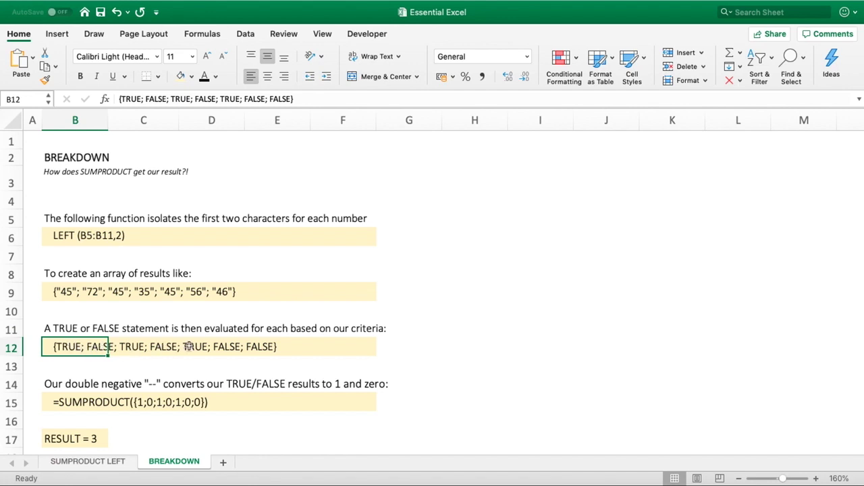
{"action": "left_click", "coordinate": [228, 352]}
{"action": "left_click", "coordinate": [259, 353]}
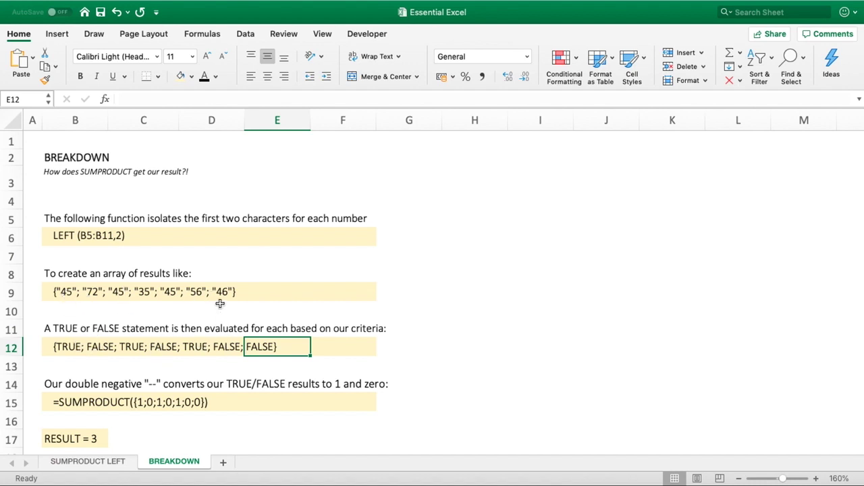
Review the B14, B15 and B17 explanations ending in RESULT = 3, then return to SUMPRODUCT LEFT.
{"action": "left_click", "coordinate": [70, 401]}
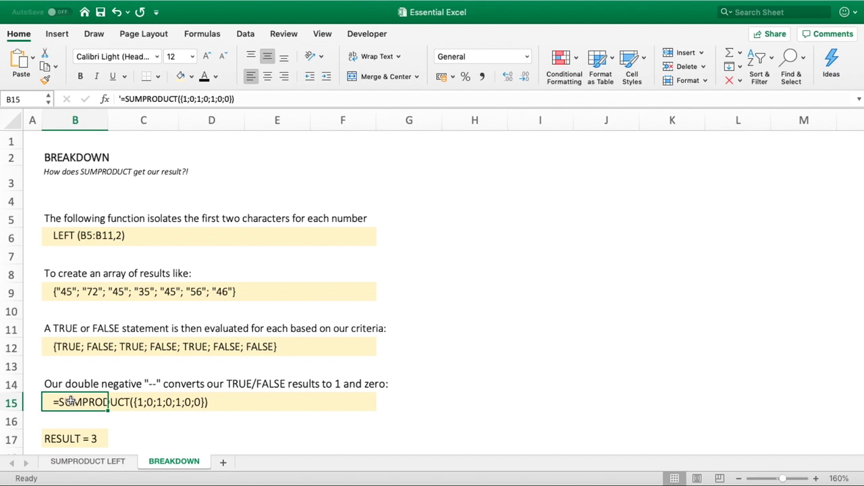
{"action": "left_click", "coordinate": [71, 385]}
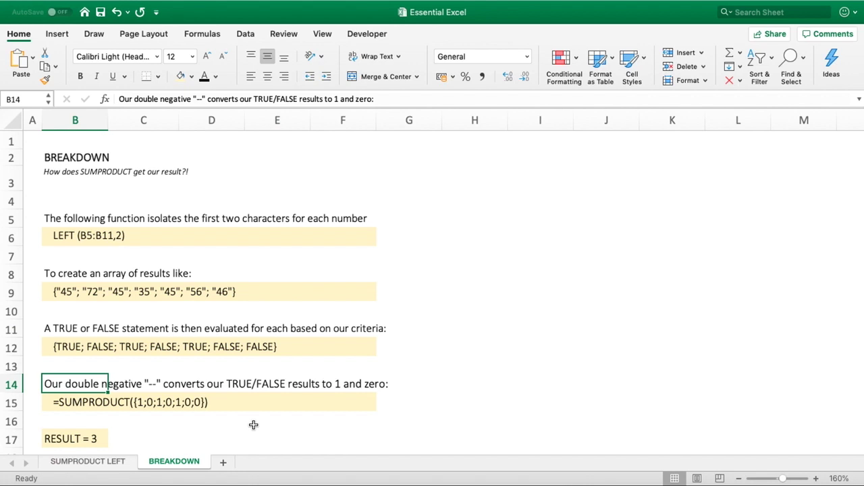
{"action": "left_click", "coordinate": [72, 404]}
{"action": "scroll", "coordinate": [258, 383], "scroll_direction": "down", "scroll_amount": 3}
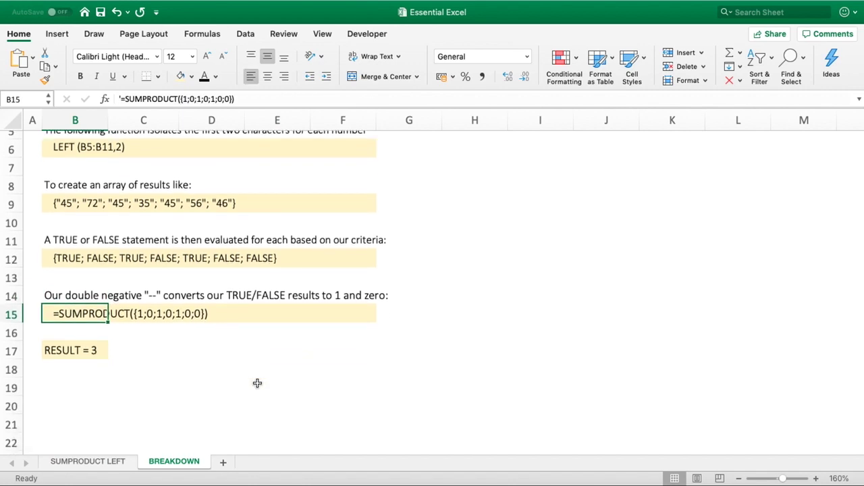
{"action": "left_click", "coordinate": [79, 351]}
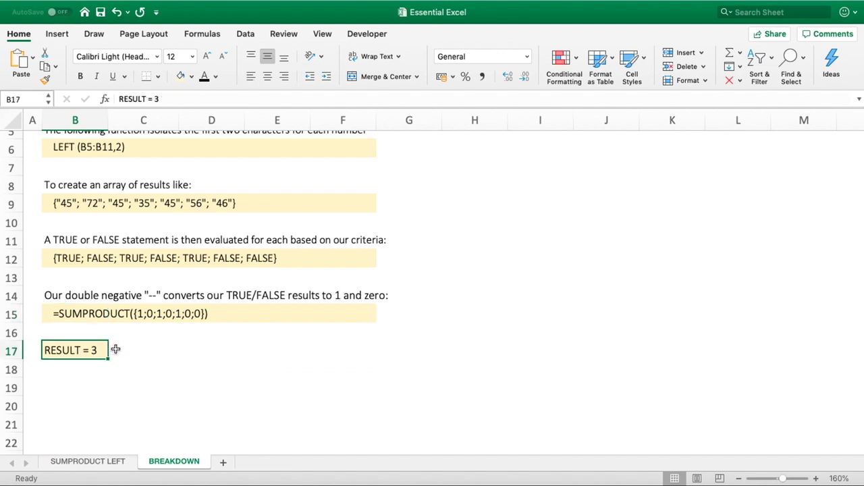
{"action": "left_click", "coordinate": [110, 463]}
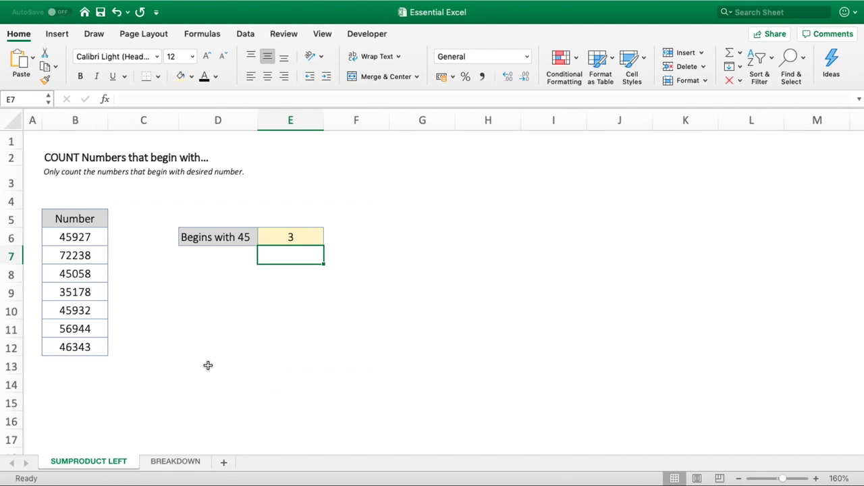
{"action": "left_click", "coordinate": [269, 241]}
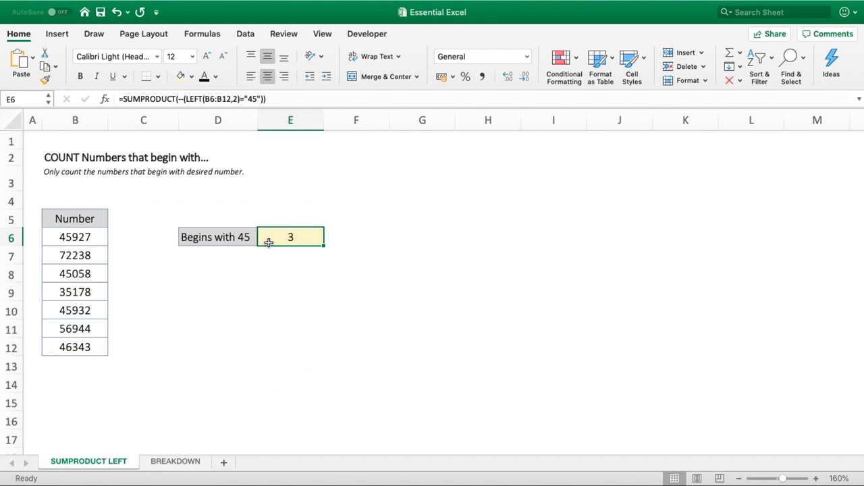